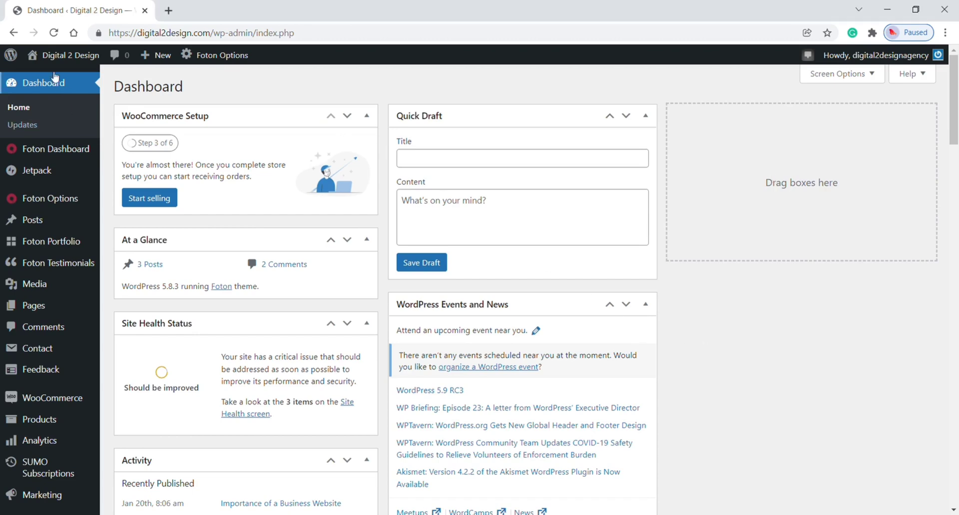
Open the page for adding new plugins and dismiss the theme's required-plugins notice
scroll(54, 88, "down", 5)
scroll(57, 95, "down", 1)
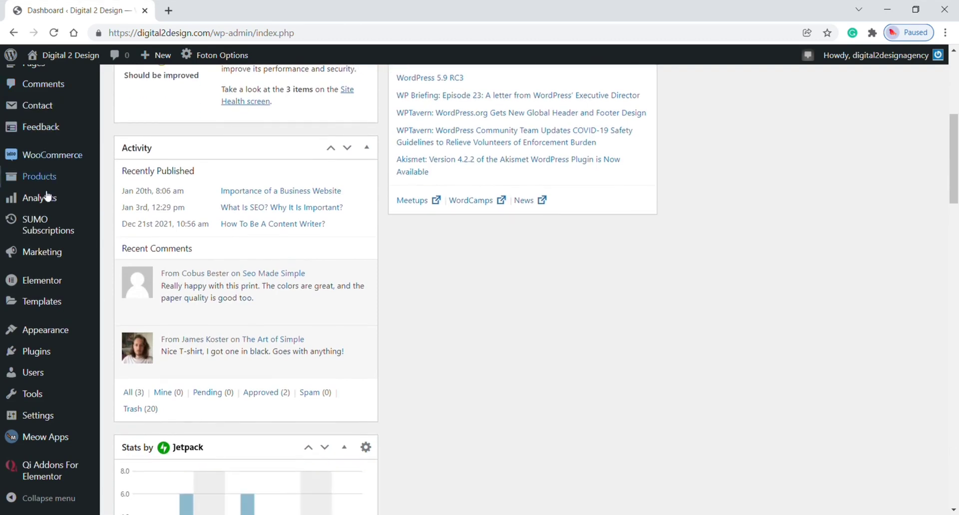
mouse_move(42, 353)
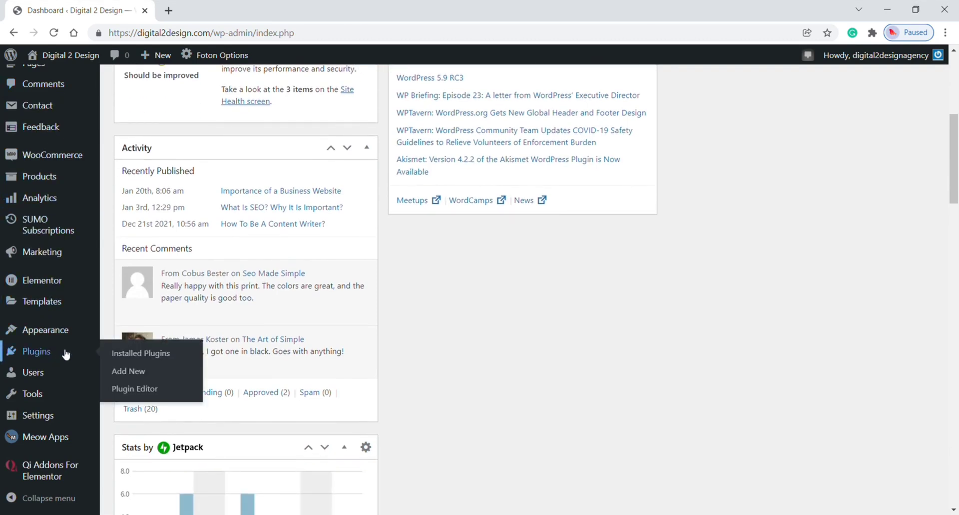
left_click(134, 374)
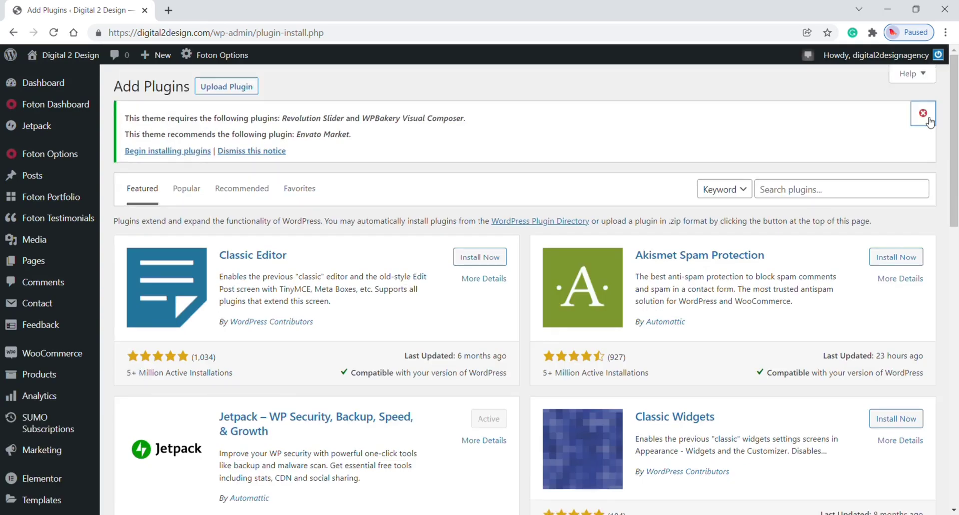
left_click(922, 114)
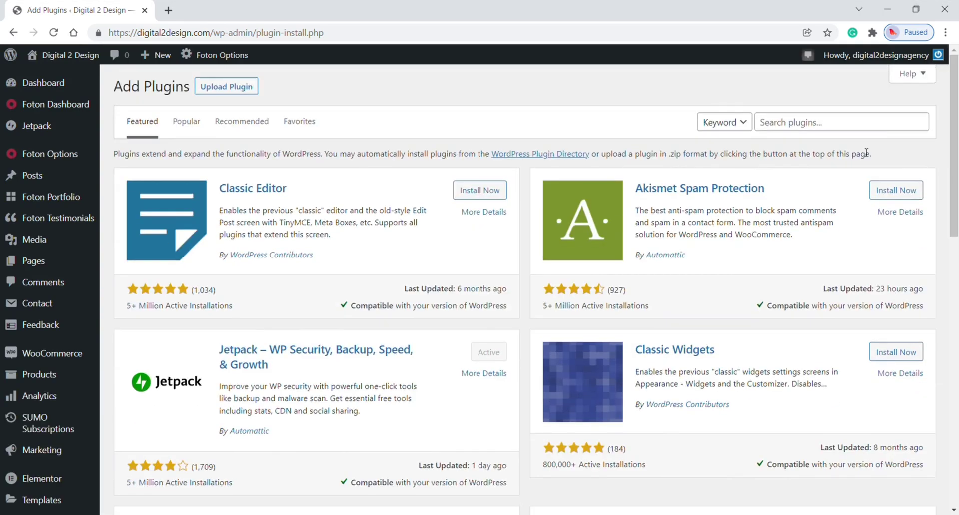
Search the plugin directory for "yoast seo", then install and activate the Yoast SEO plugin
left_click(845, 129)
type("yoast seo")
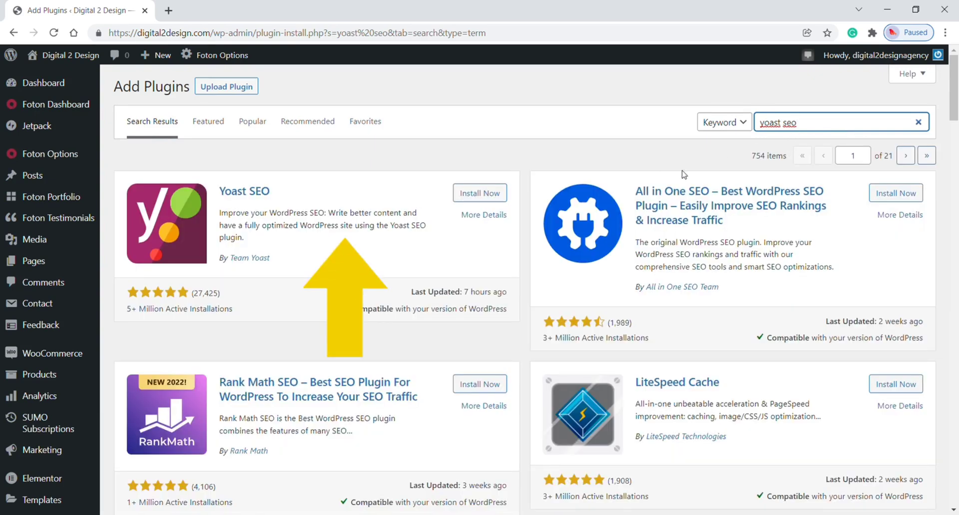
left_click(494, 193)
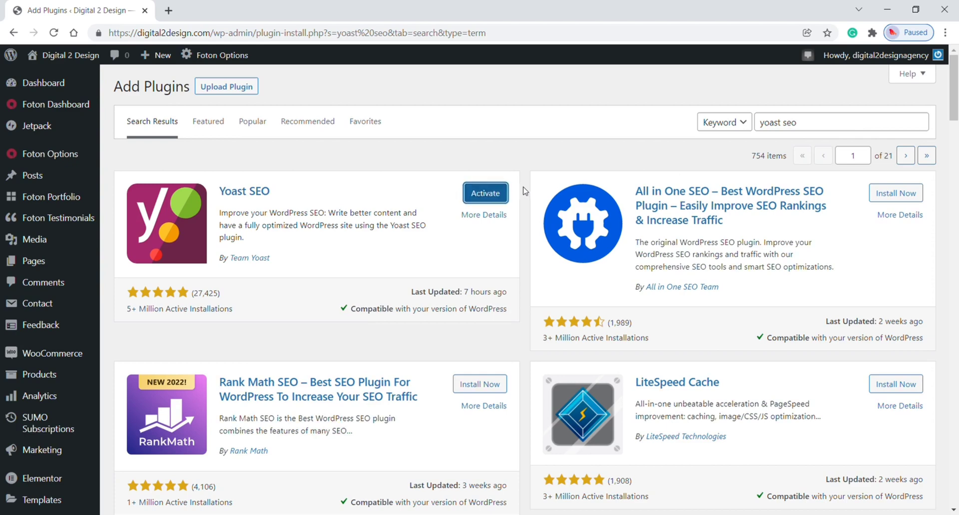
left_click(486, 194)
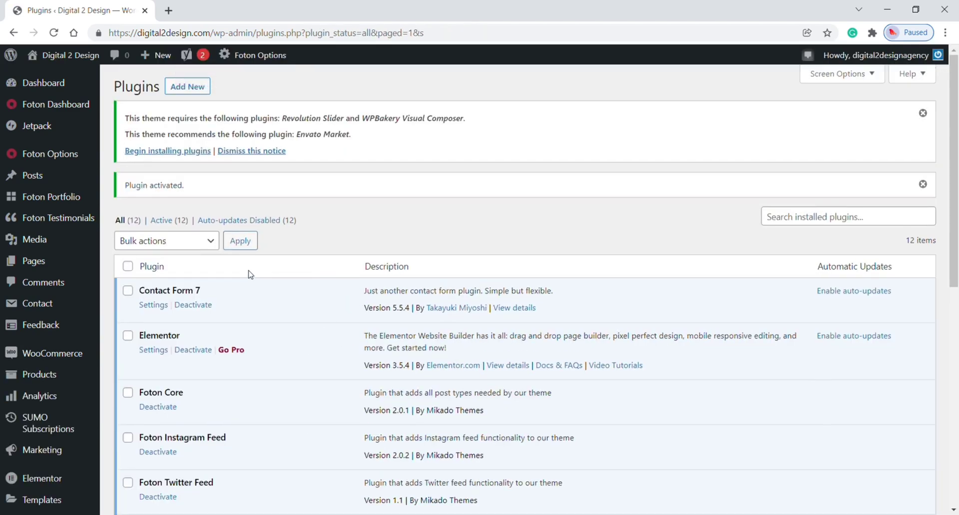
Open the general settings of Yoast SEO and show its list of features
scroll(124, 262, "down", 9)
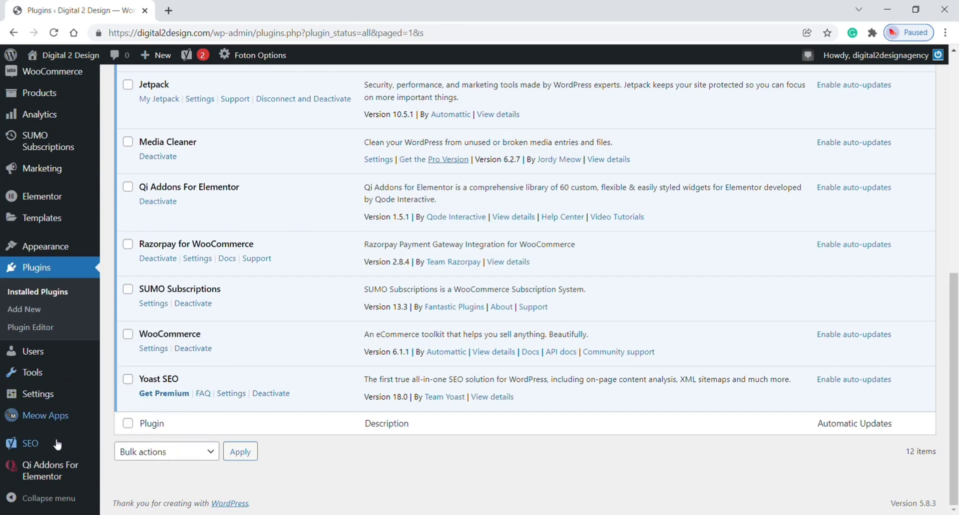
mouse_move(58, 446)
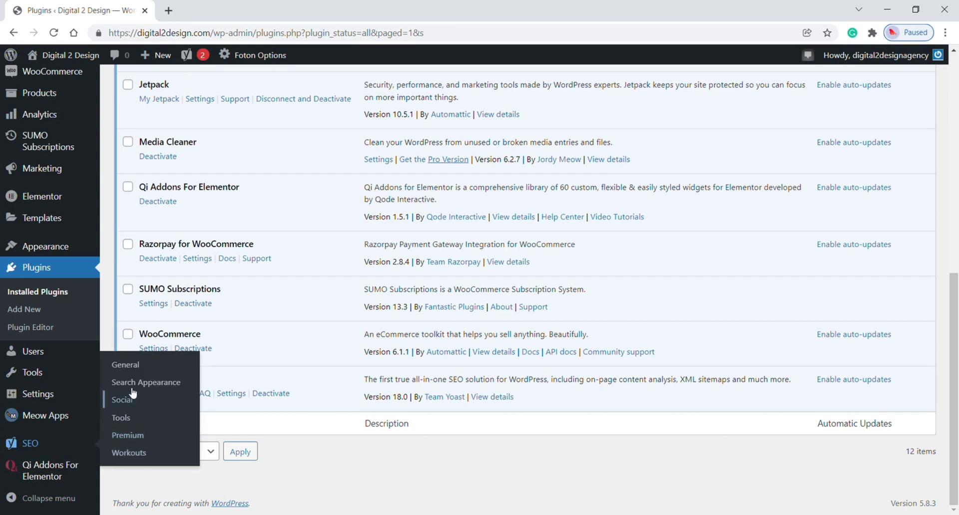
left_click(131, 371)
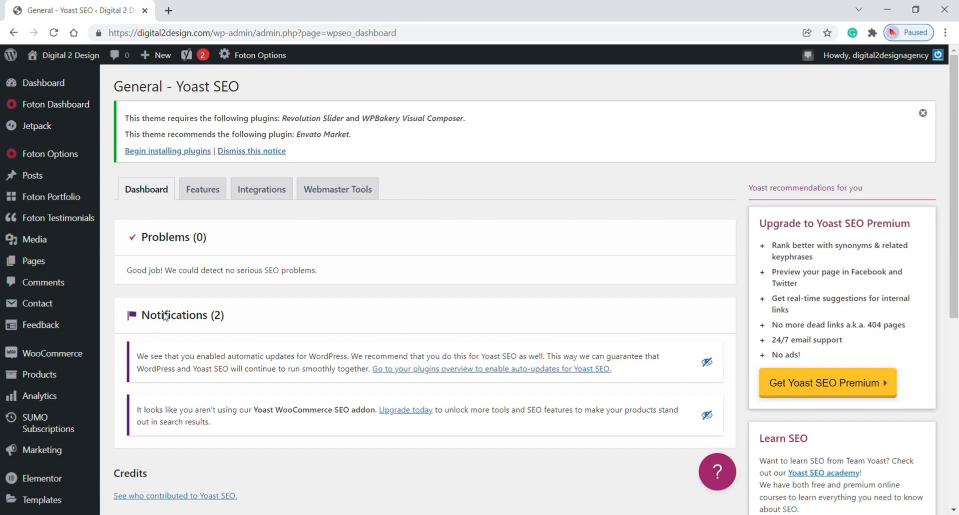
left_click(203, 192)
Set Usage tracking to Off and save the Yoast SEO feature settings, dismissing the theme notice
scroll(202, 201, "down", 1)
scroll(199, 201, "down", 4)
scroll(202, 201, "down", 2)
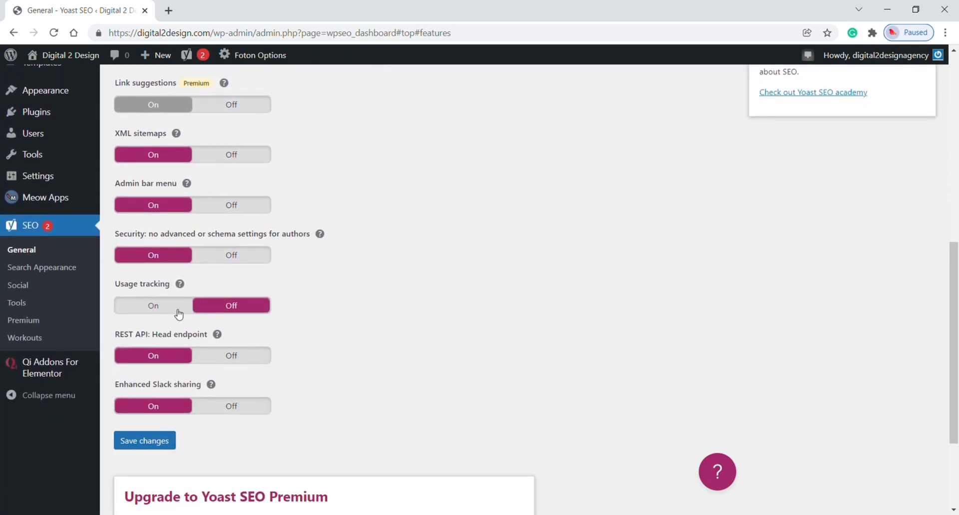
left_click(179, 313)
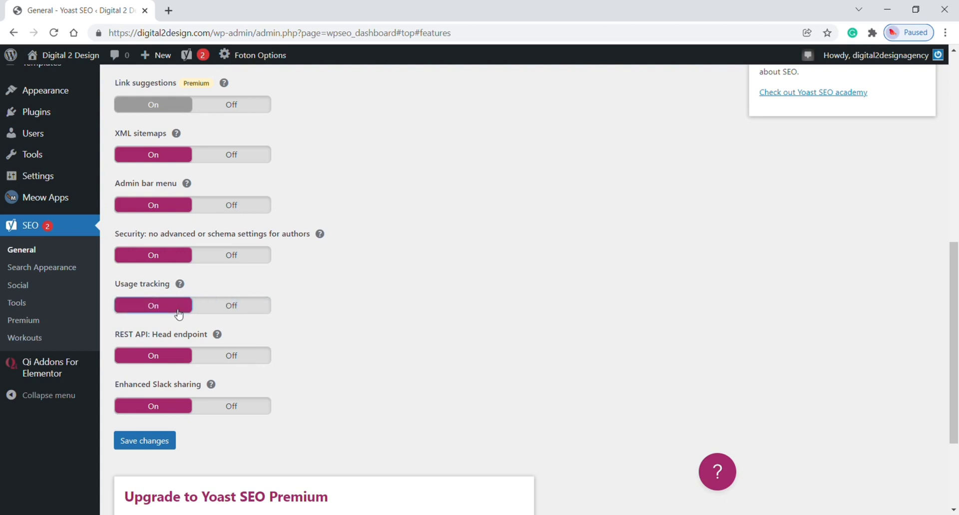
left_click(222, 315)
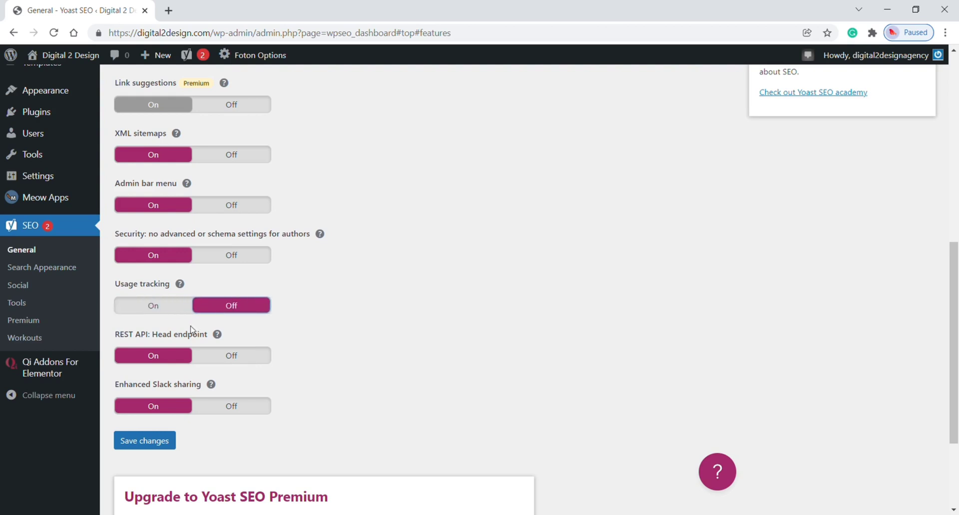
scroll(159, 344, "down", 1)
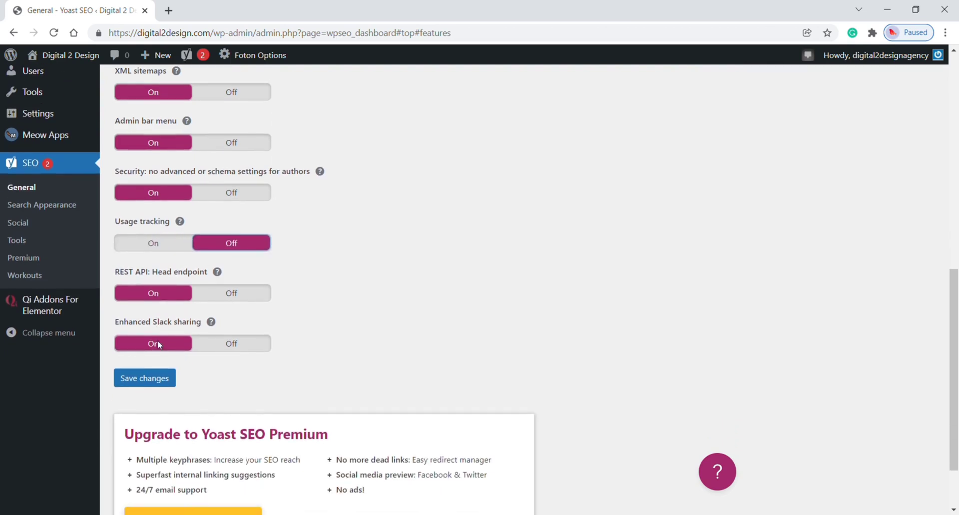
left_click(155, 380)
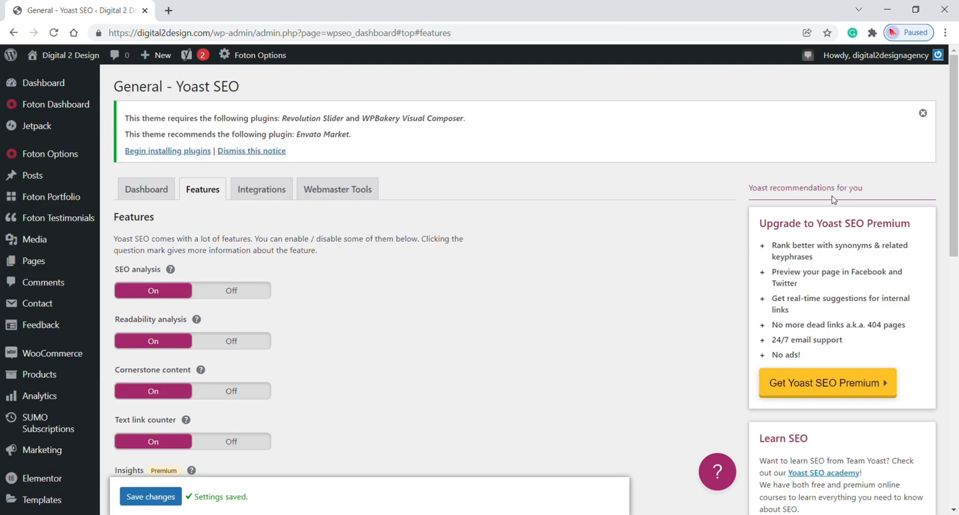
left_click(923, 113)
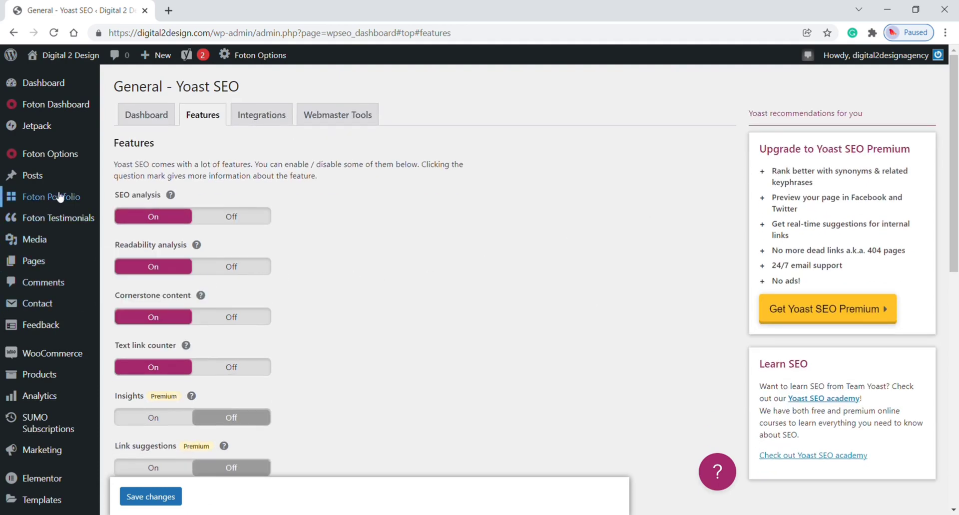
Open the post "What Is SEO? Why It Is Important?" for editing and go to its Yoast SEO section
mouse_move(61, 182)
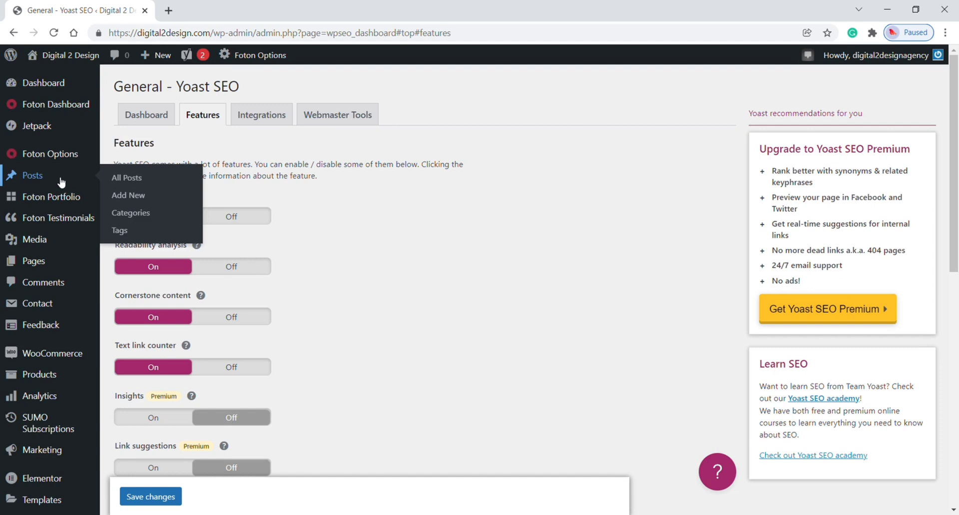
left_click(139, 184)
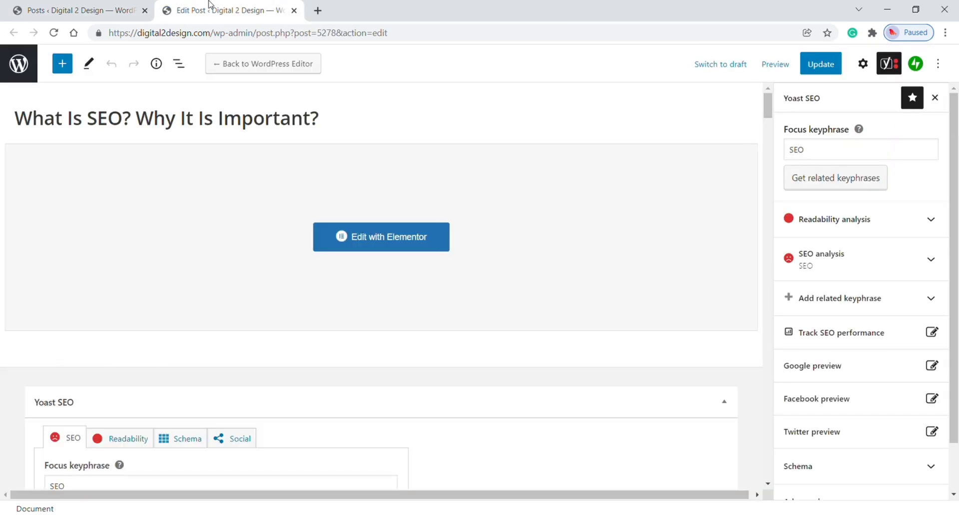
scroll(255, 162, "down", 4)
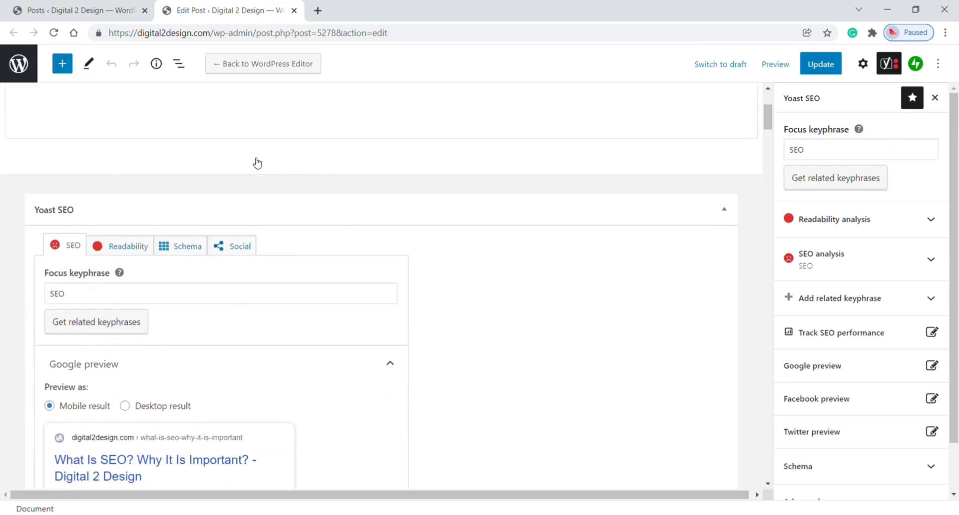
scroll(258, 164, "down", 2)
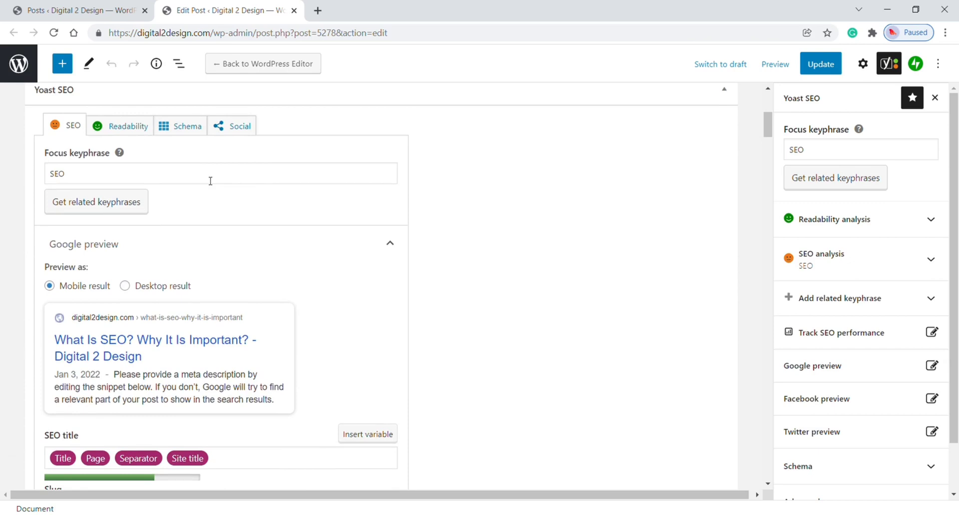
Clear the post's focus keyphrase and re-enter it as "SEO"
left_click(210, 180)
key("BackSpace")
key("BackSpace")
key("BackSpace")
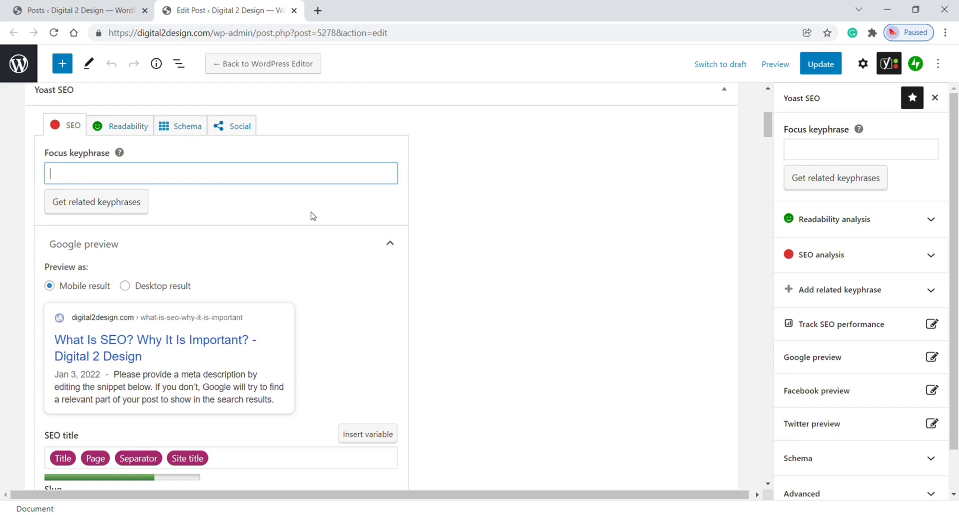
type("SEO")
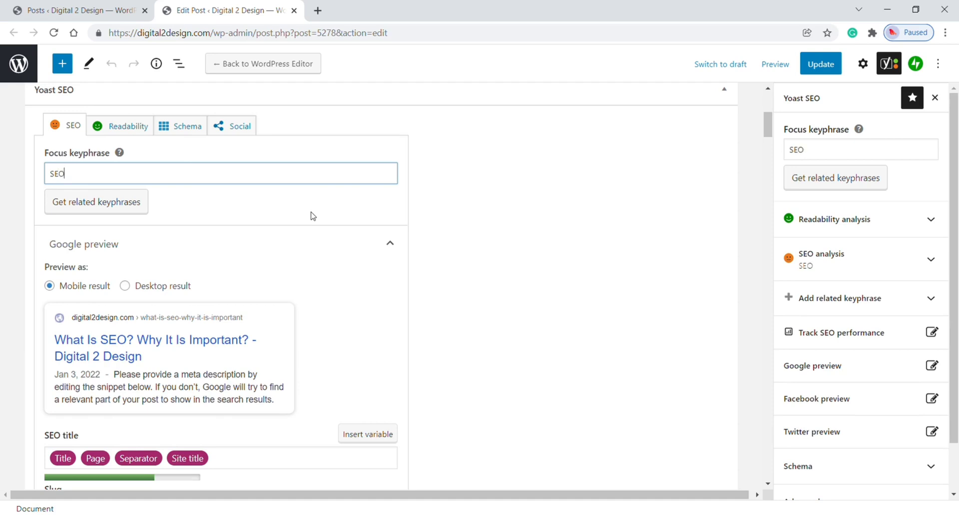
Remove the Site title and Separator variables from the post's SEO title, keeping Title and Page
scroll(313, 215, "down", 3)
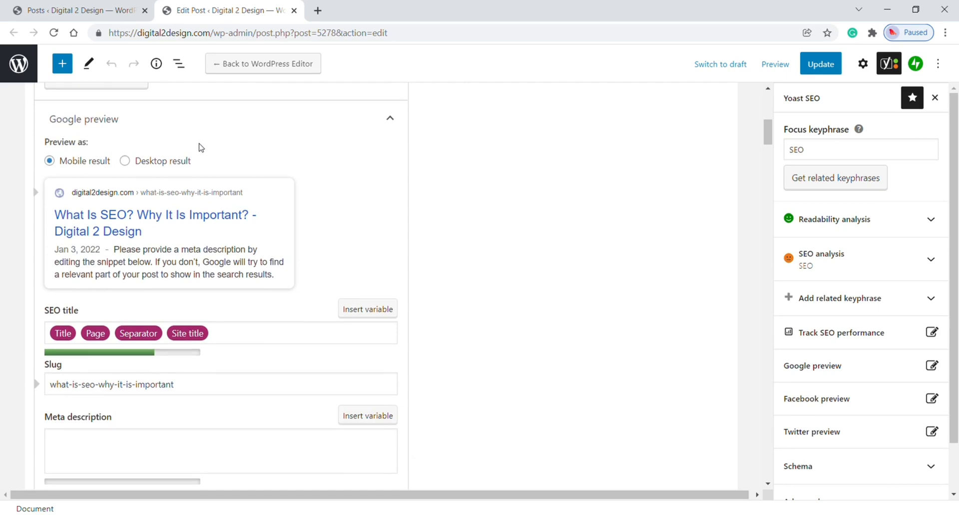
scroll(231, 281, "down", 4)
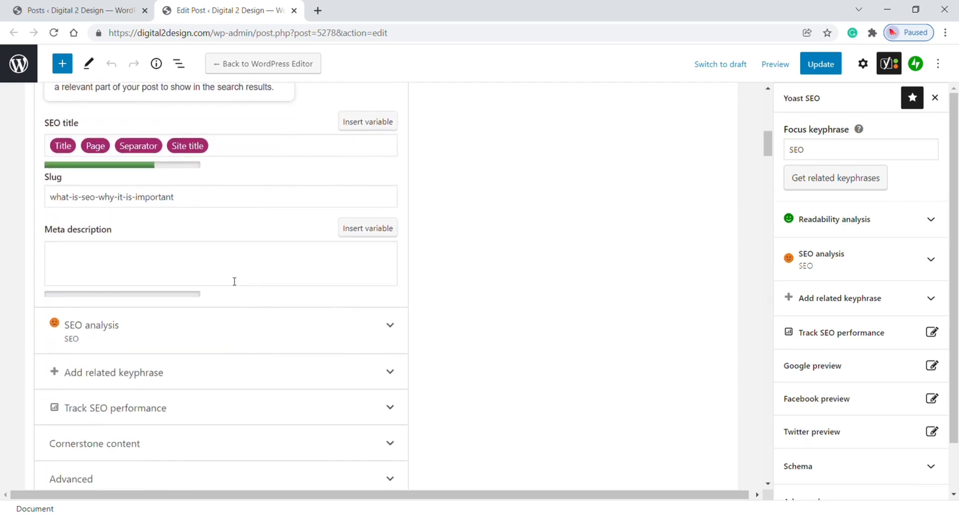
scroll(230, 210, "up", 3)
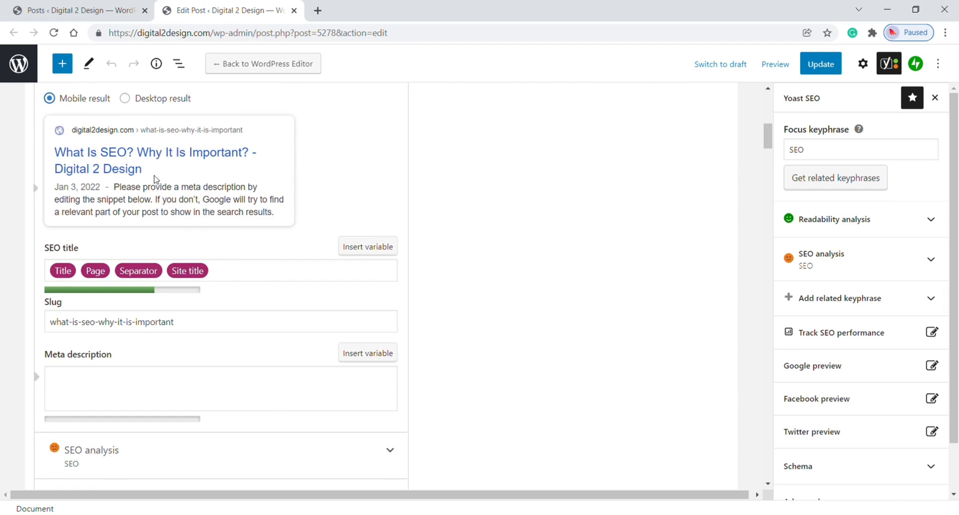
left_click_drag(147, 175, 61, 164)
left_click(212, 270)
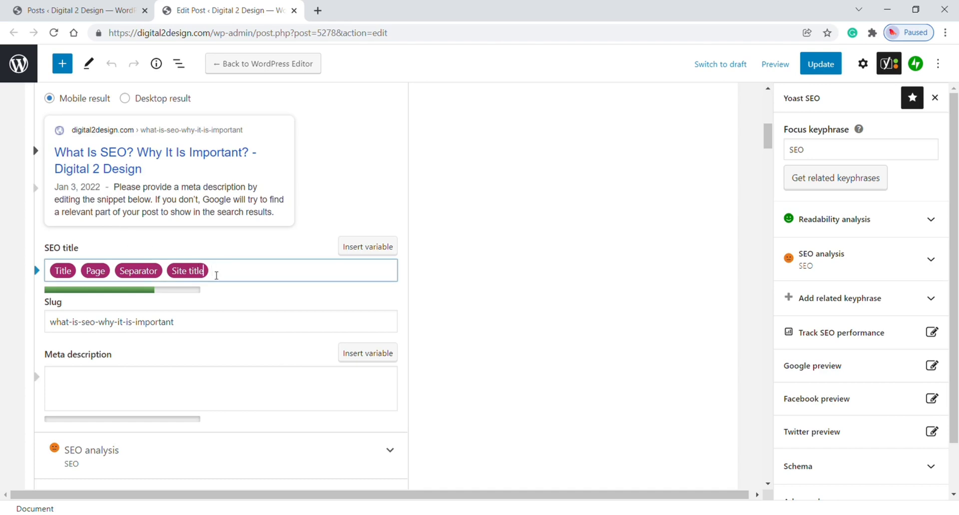
key("BackSpace")
key("BackSpace")
key("BackSpace")
key("BackSpace")
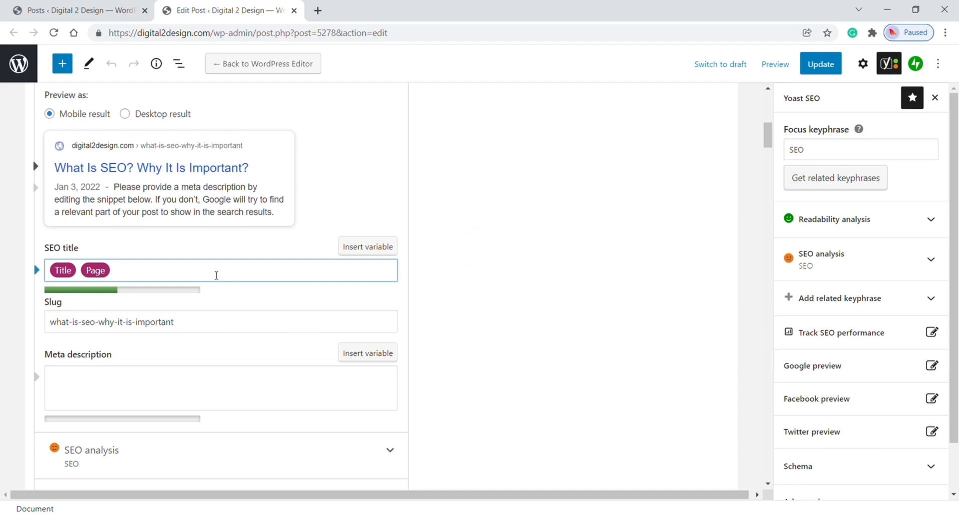
Examine the post's web address in the Google preview and the matching text in its Slug field
scroll(217, 276, "down", 3)
scroll(214, 274, "up", 3)
left_click(193, 325)
left_click(237, 153)
left_click_drag(54, 145, 248, 155)
left_click(239, 320)
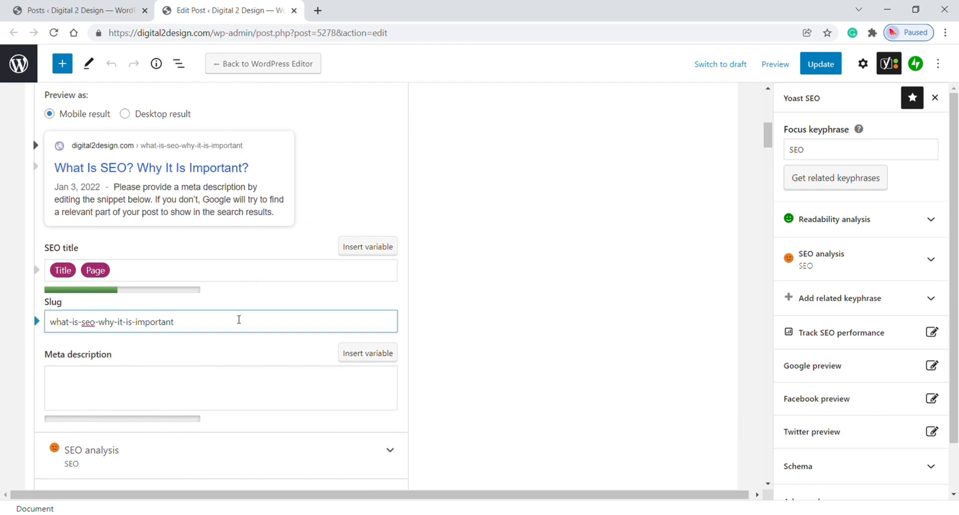
left_click_drag(225, 325, 50, 332)
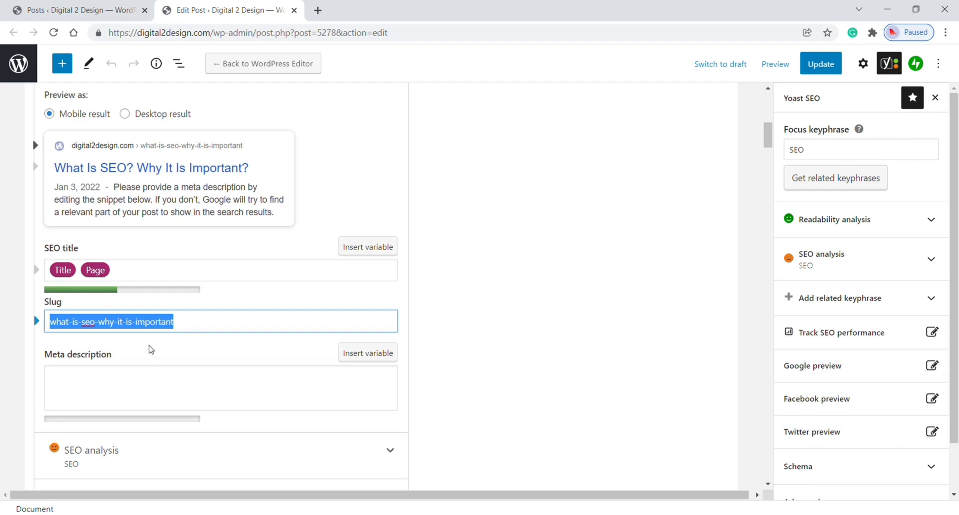
scroll(152, 350, "down", 1)
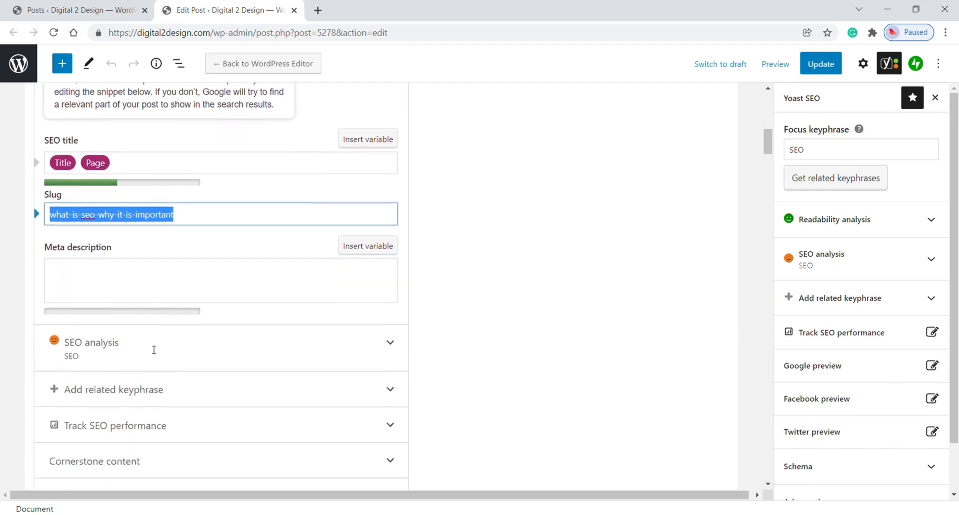
scroll(154, 350, "down", 1)
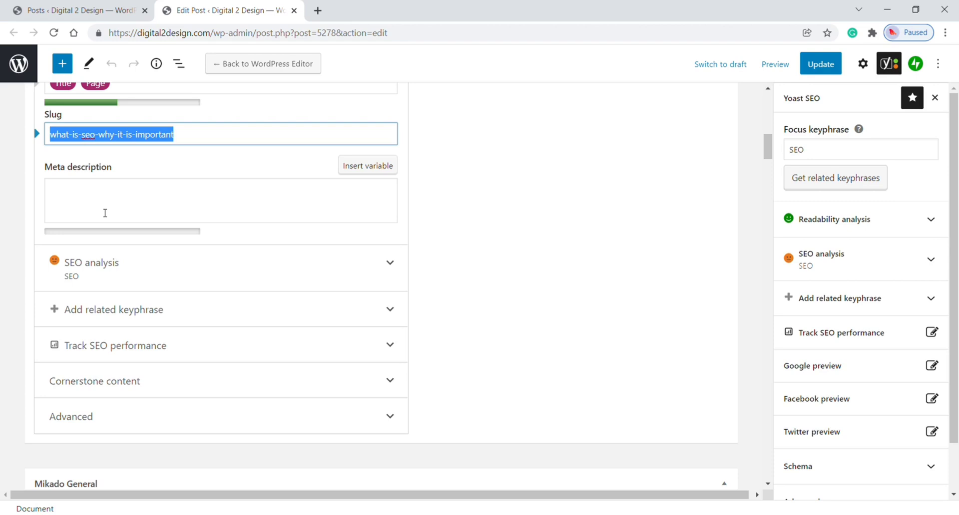
left_click(105, 213)
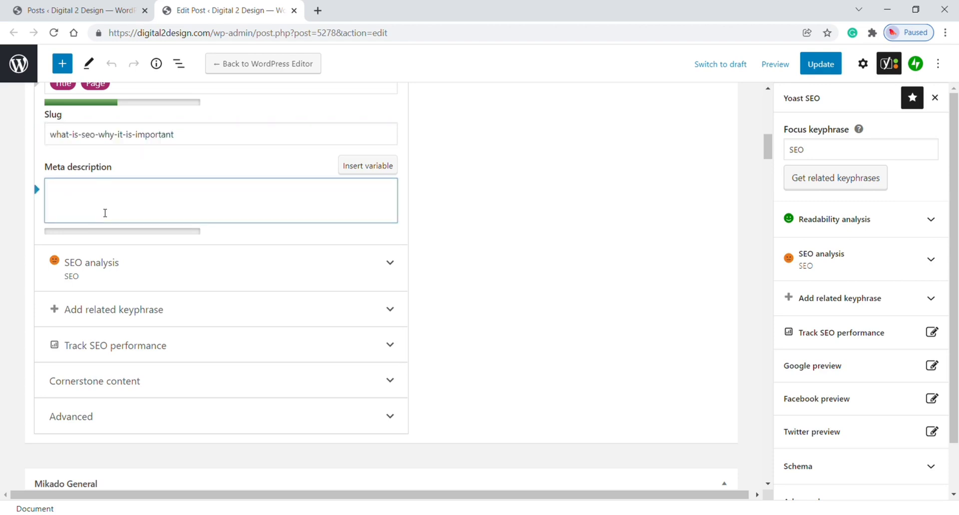
type("seo is")
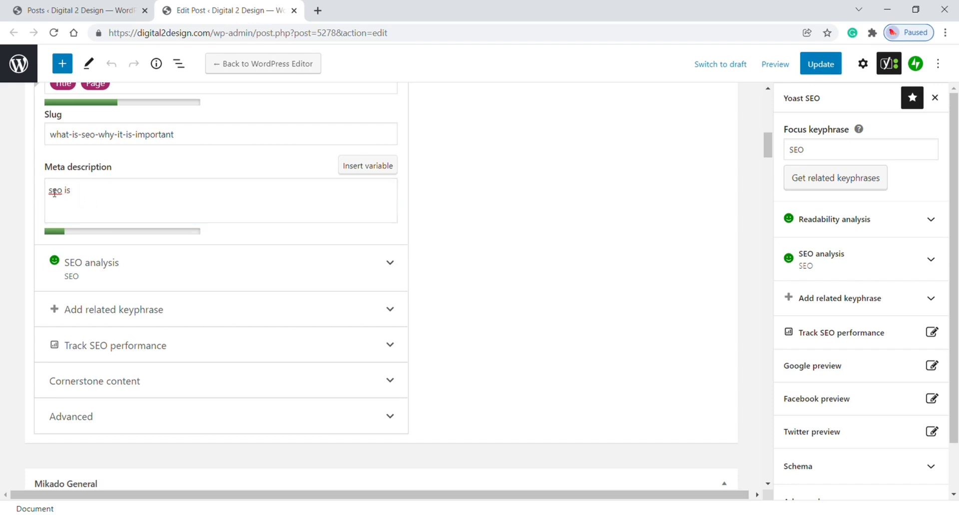
left_click_drag(48, 190, 83, 193)
key("BackSpace")
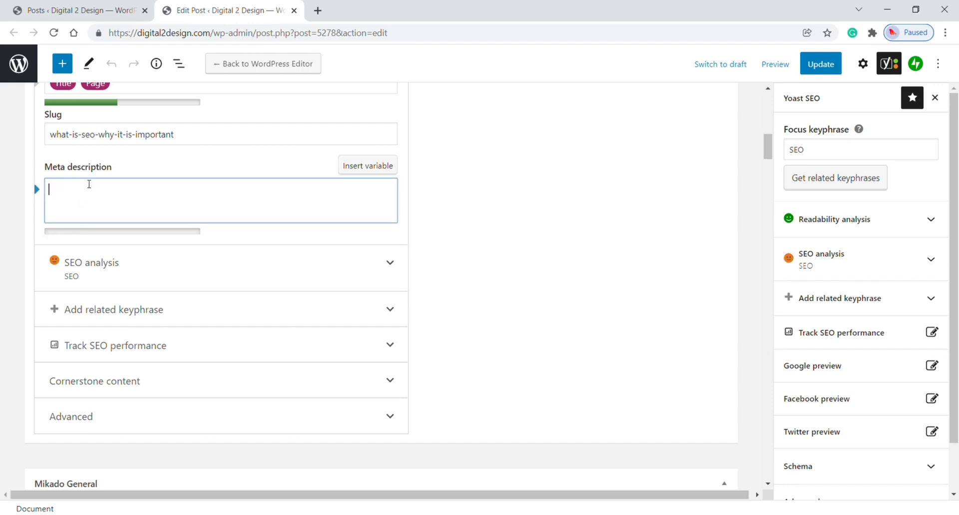
View the published post "What Is SEO? Why It Is Important?" in a new tab and copy the paragraph beginning "SEO stands for Search Engine Optimization"
left_click(45, 8)
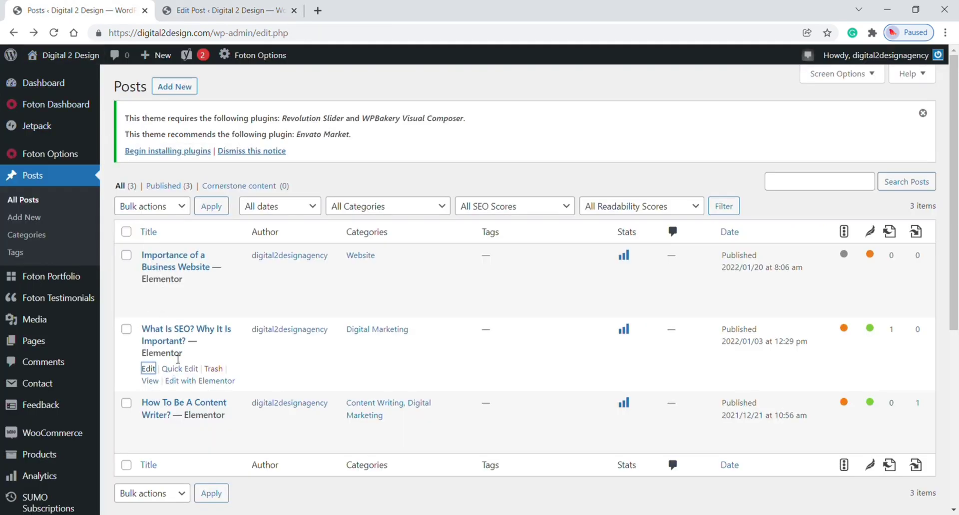
middle_click(150, 381)
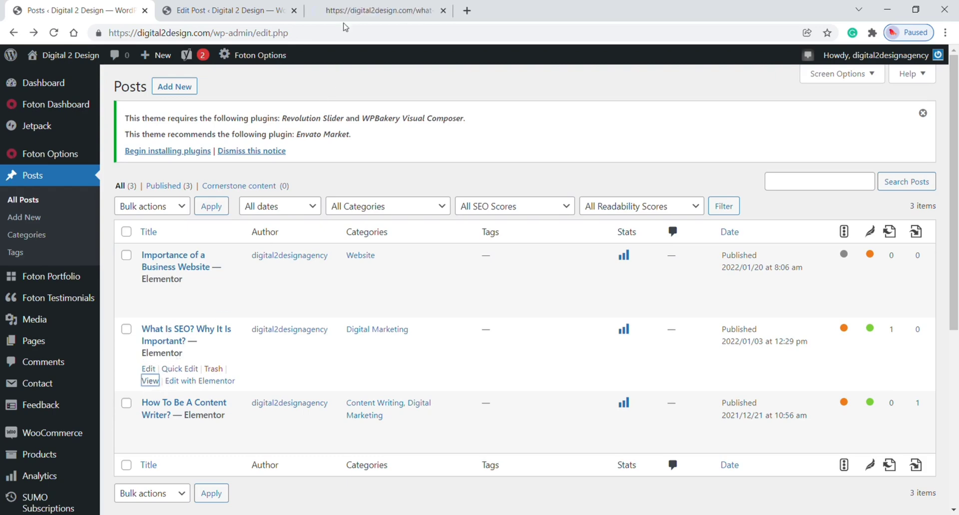
left_click(353, 5)
scroll(332, 117, "down", 8)
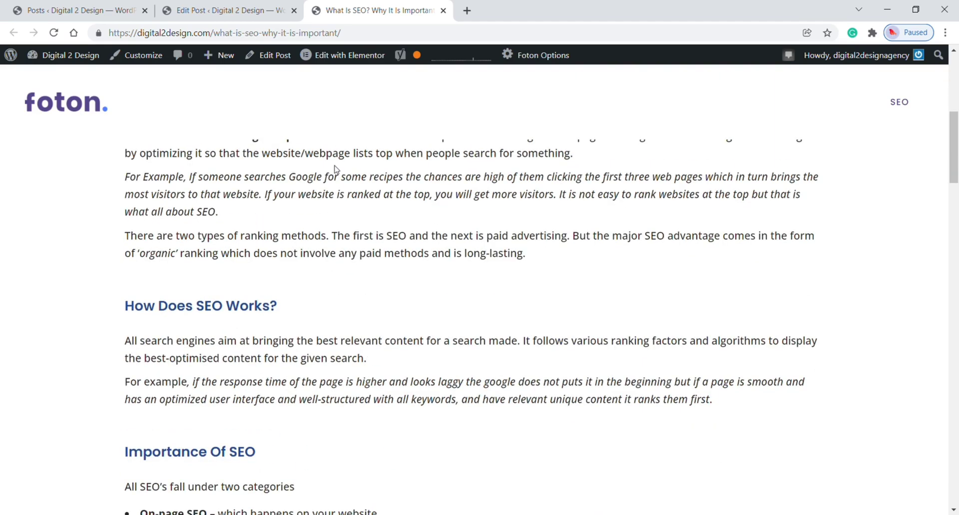
scroll(335, 170, "up", 4)
left_click_drag(129, 328, 575, 345)
key("ctrl+c")
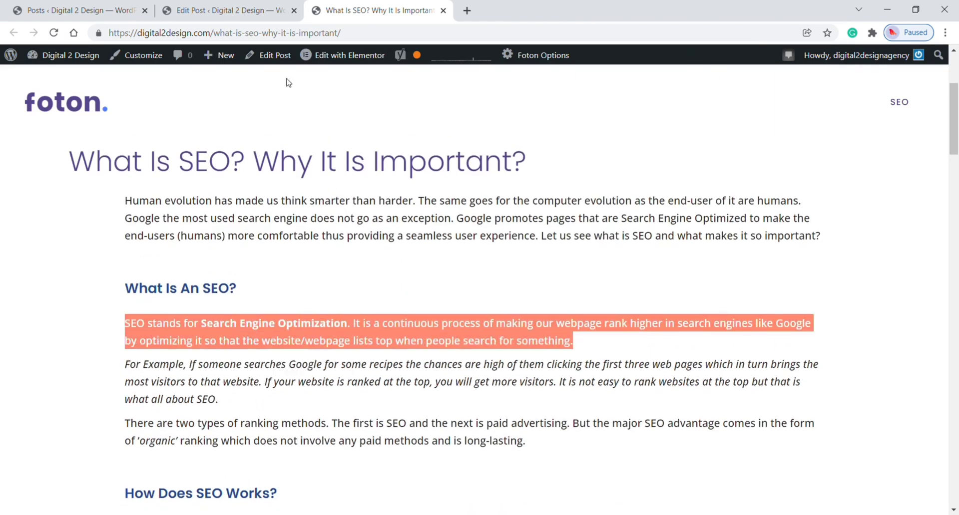
Paste the copied paragraph into the post's empty meta description and check it in the Google preview
left_click(215, 11)
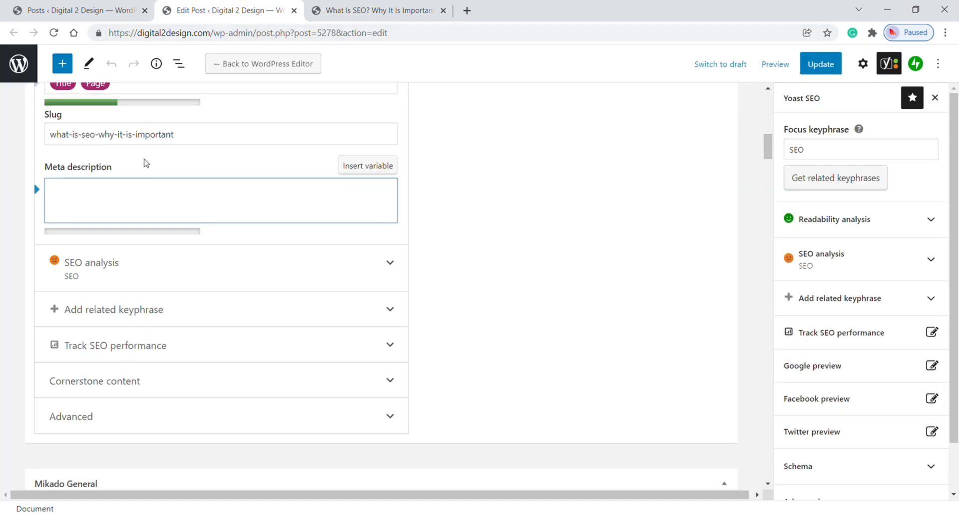
key("ctrl+v")
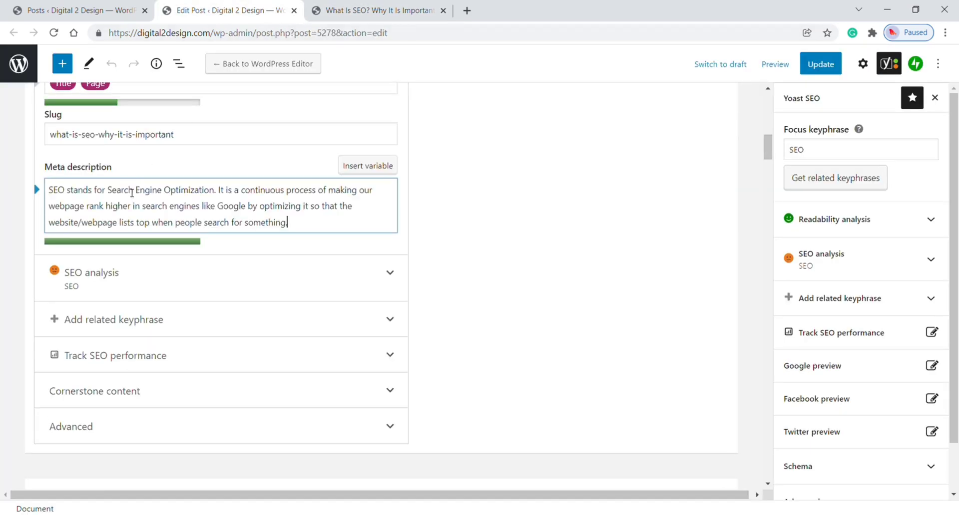
scroll(160, 247, "up", 1)
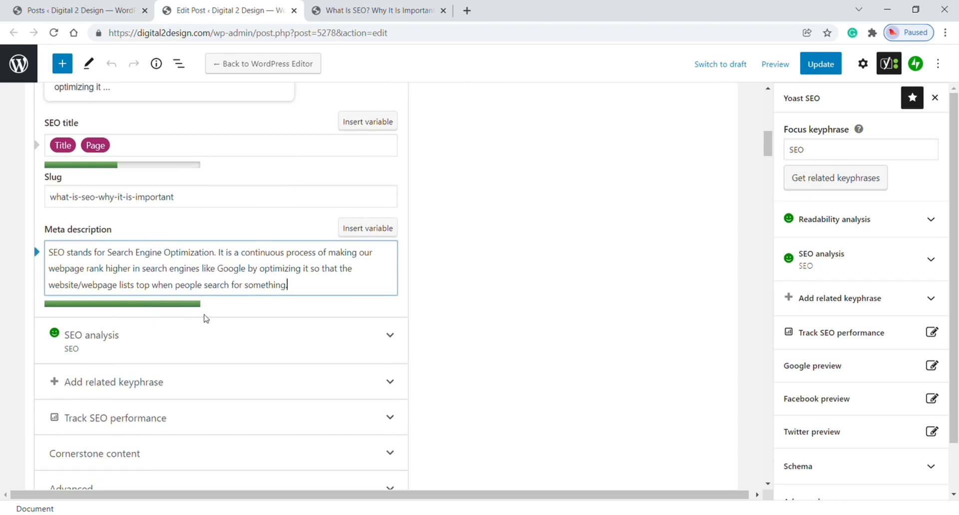
scroll(204, 316, "up", 2)
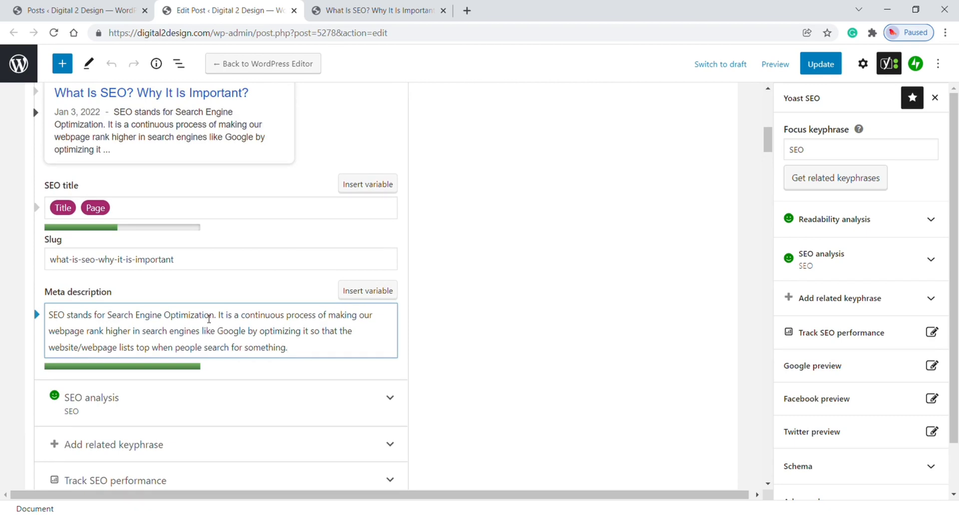
Examine the post's SEO analysis results, including the outbound links and images problems and the suggested improvements, and collapse the section
scroll(209, 319, "down", 3)
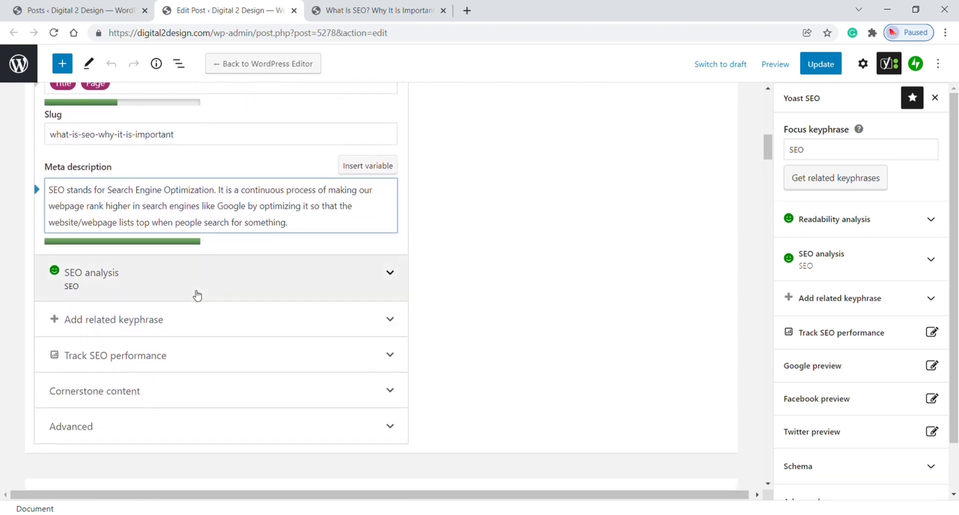
left_click(197, 296)
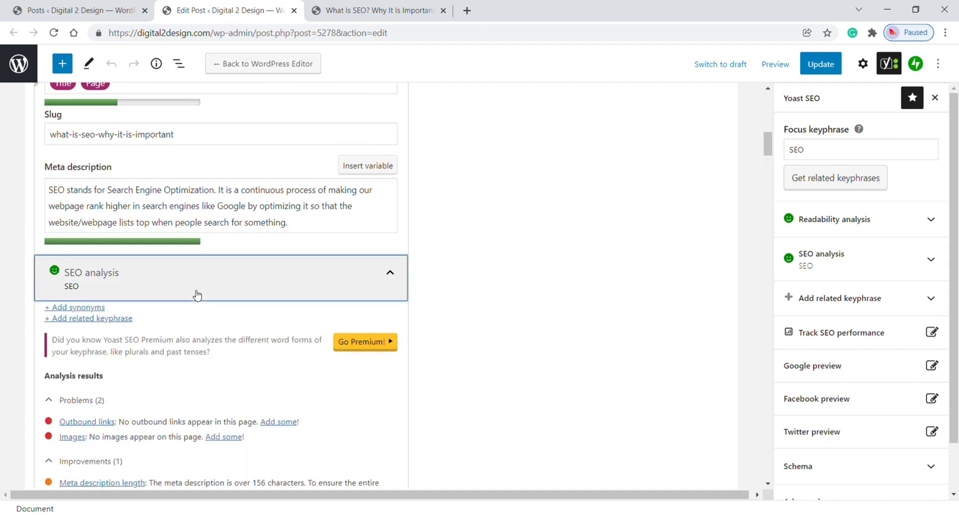
scroll(197, 296, "down", 4)
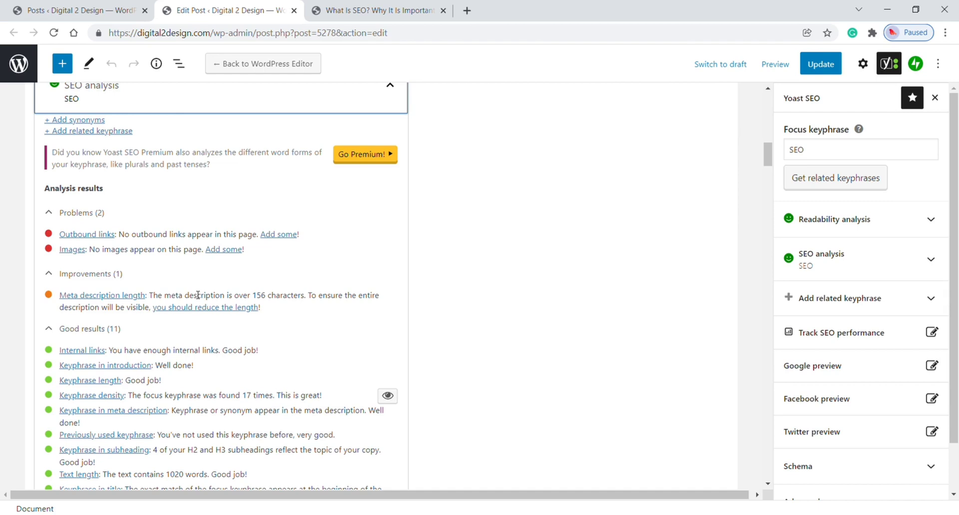
scroll(198, 295, "up", 1)
scroll(197, 295, "down", 1)
scroll(198, 295, "up", 1)
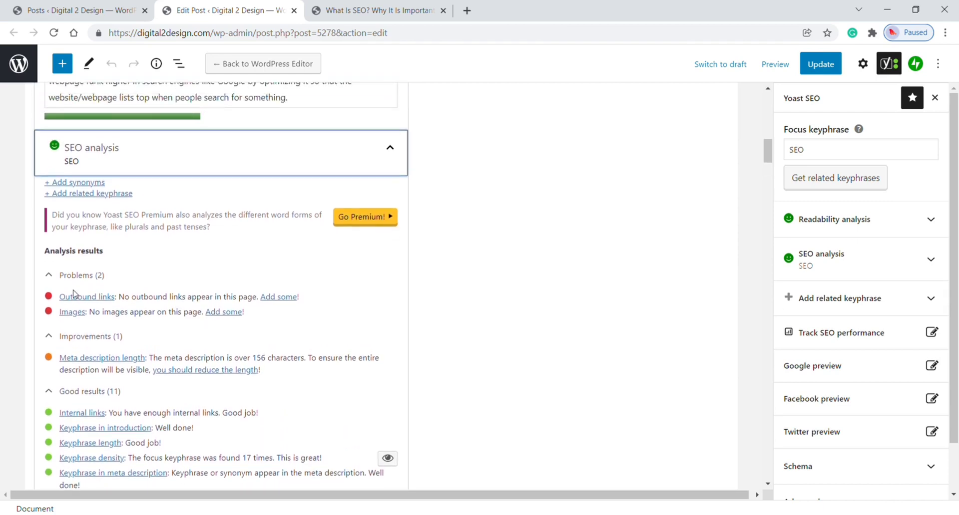
left_click_drag(58, 296, 153, 313)
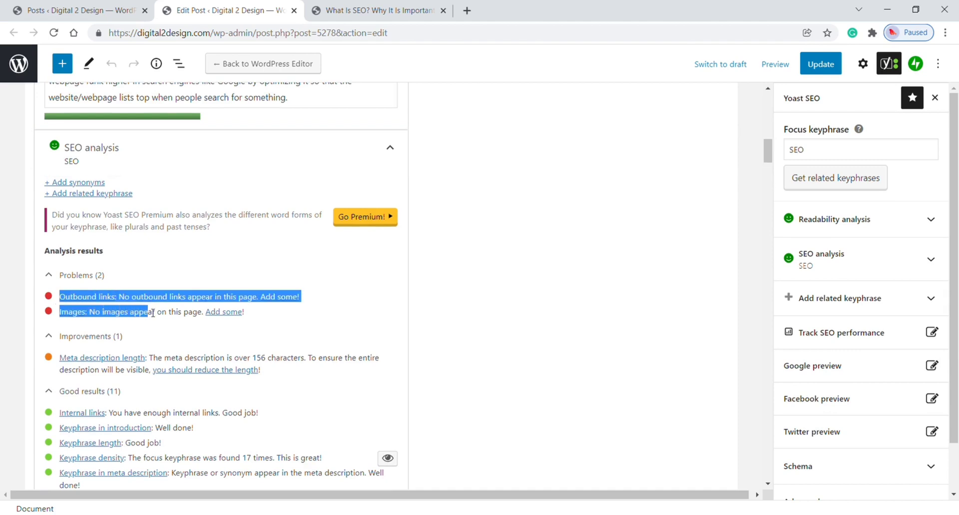
left_click(309, 328)
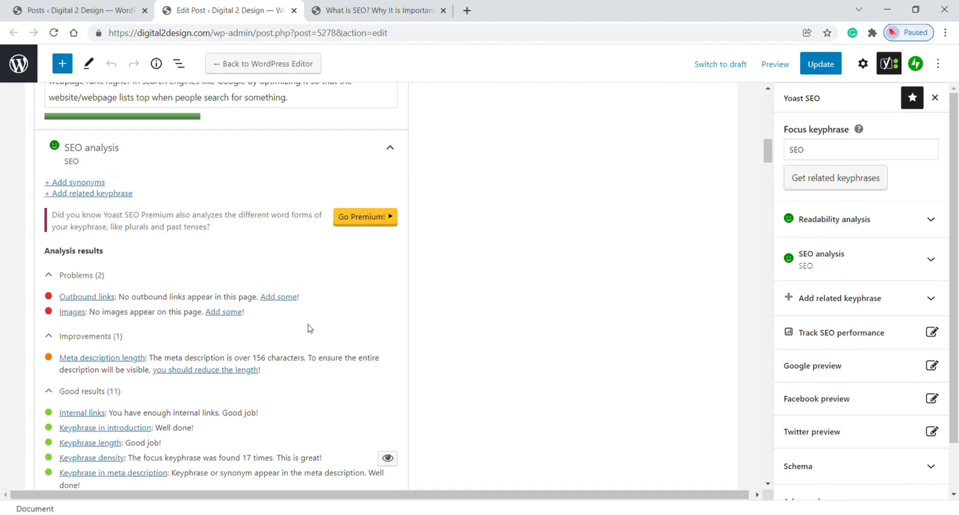
scroll(310, 329, "up", 1)
left_click(212, 210)
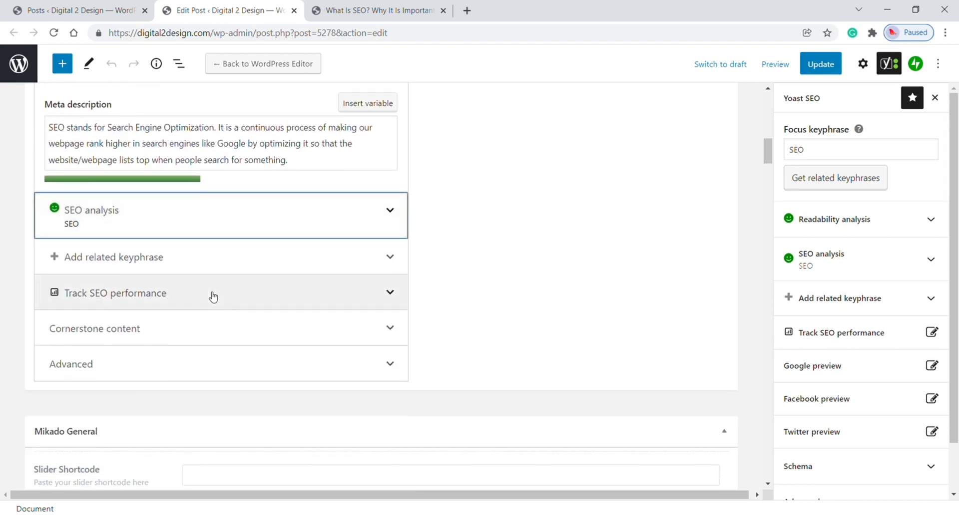
Review the post's Track SEO performance and Cornerstone content options, collapsing each one without changing it
left_click(213, 296)
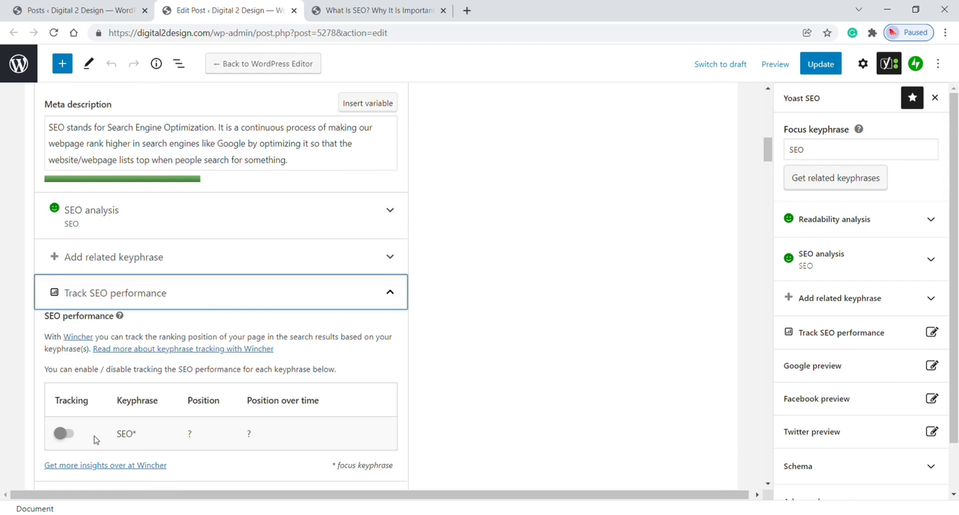
left_click(305, 294)
scroll(310, 308, "down", 1)
left_click(304, 282)
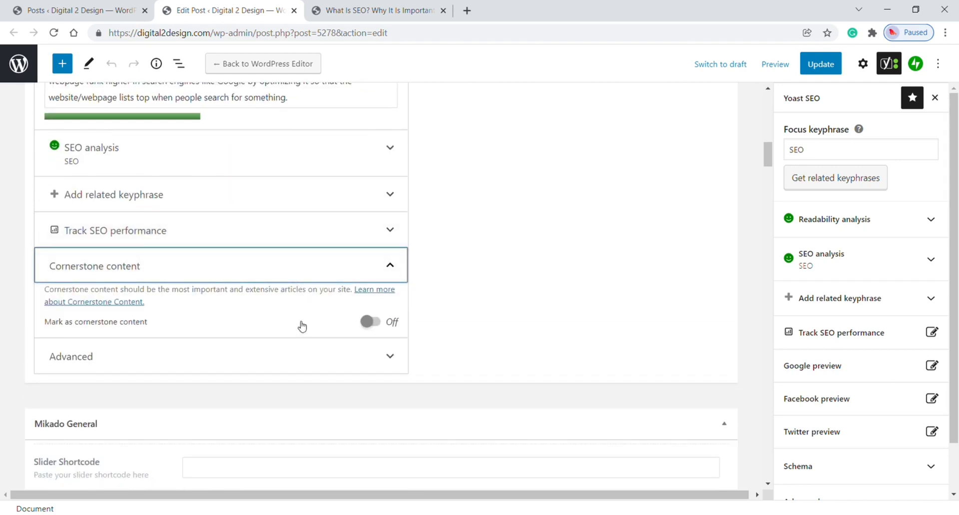
left_click(296, 274)
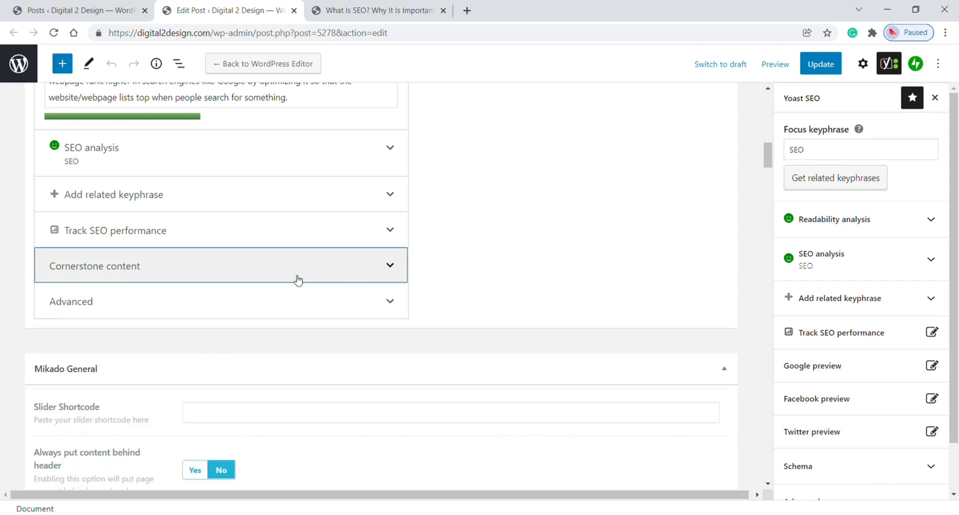
Review the post's Advanced Yoast settings for search visibility, link following, meta robots, breadcrumbs title and canonical URL, and collapse them
left_click(278, 316)
scroll(275, 340, "down", 3)
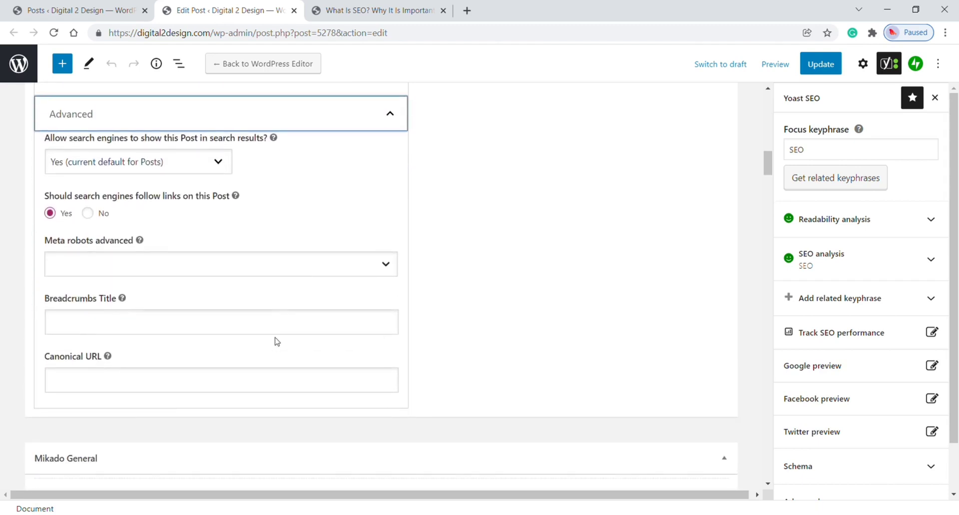
scroll(274, 339, "up", 3)
left_click(291, 256)
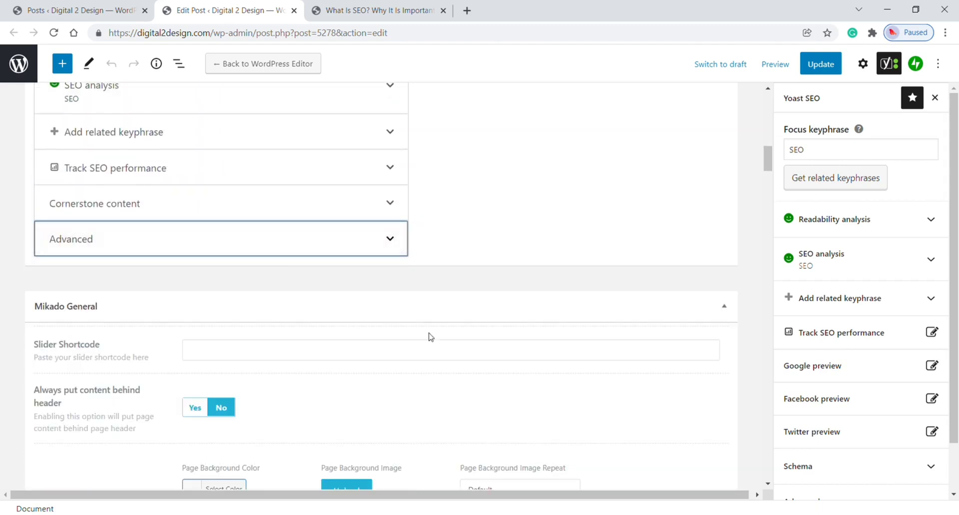
Update the post to save its Yoast SEO changes
scroll(469, 352, "up", 10)
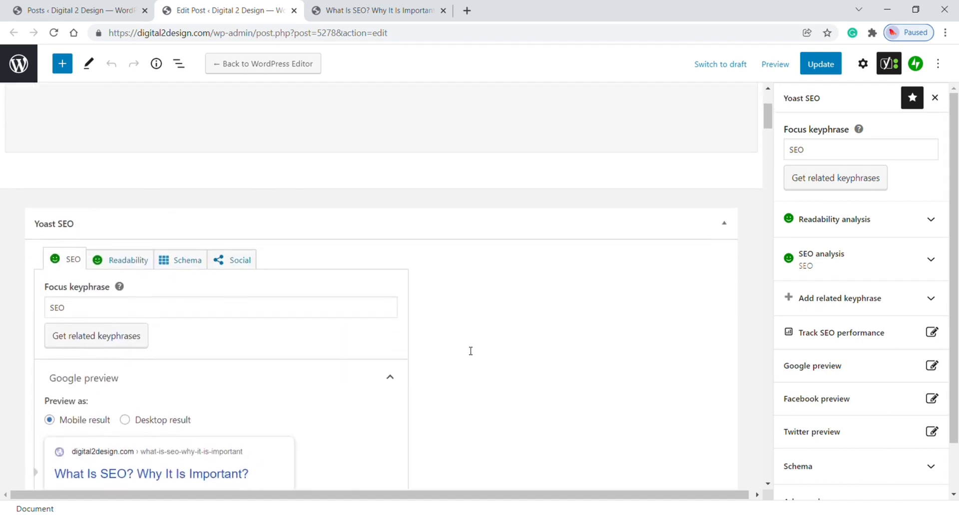
scroll(470, 352, "up", 10)
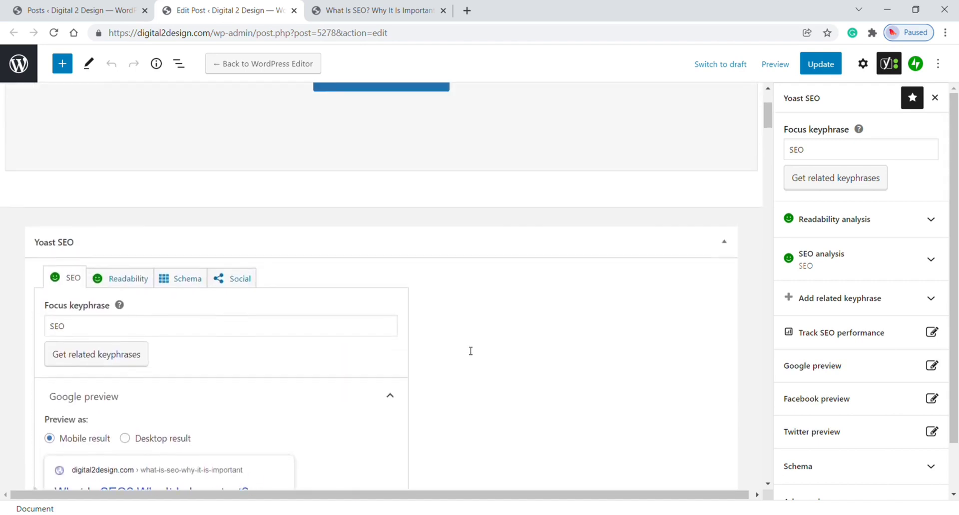
left_click(822, 61)
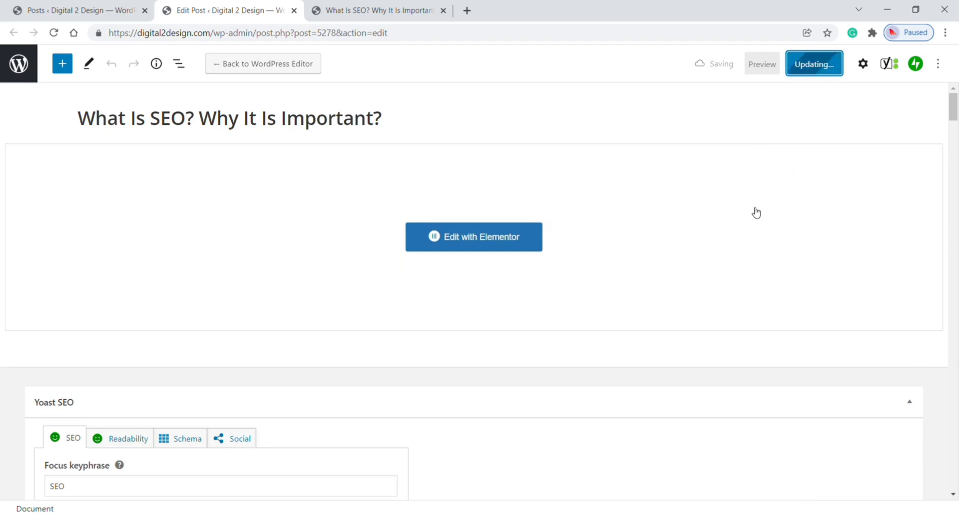